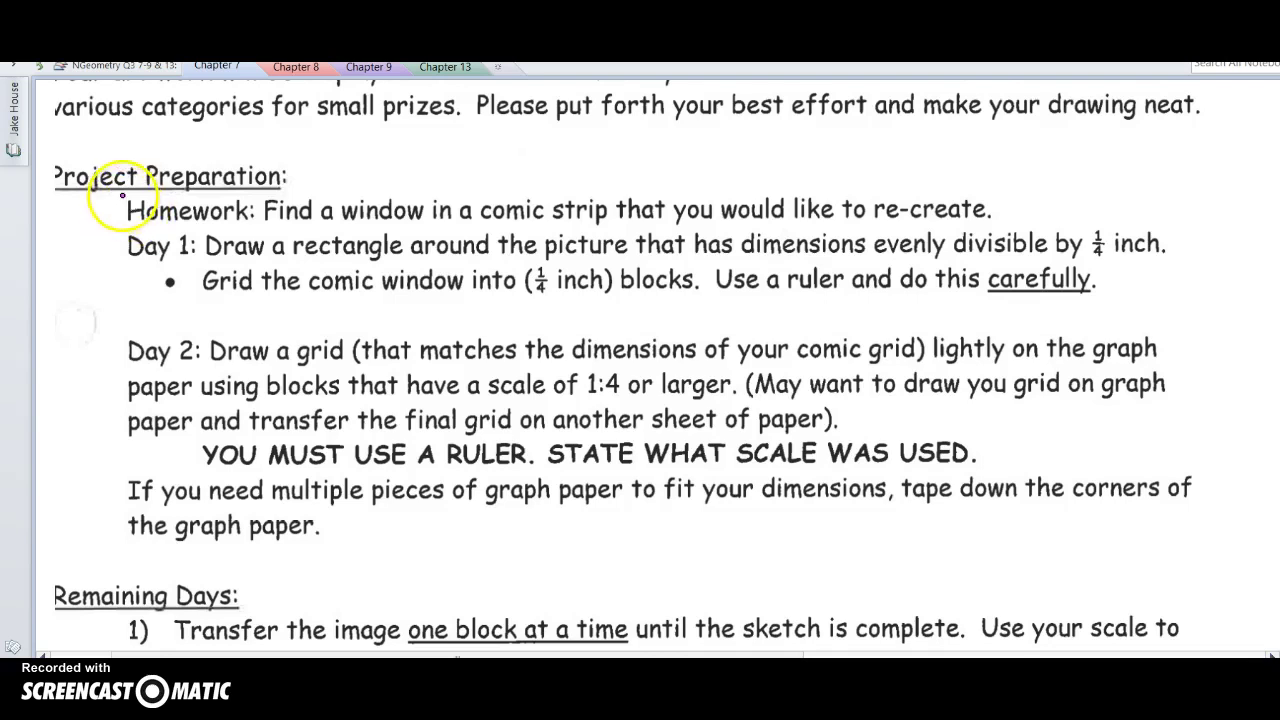
Draw a purple brace beside the Homework and Day 1 lines, underline "Homework", and add a wavy underline beneath "window"
mouse_move(125, 197)
mouse_down()
mouse_move(104, 268)
mouse_move(127, 321)
mouse_up()
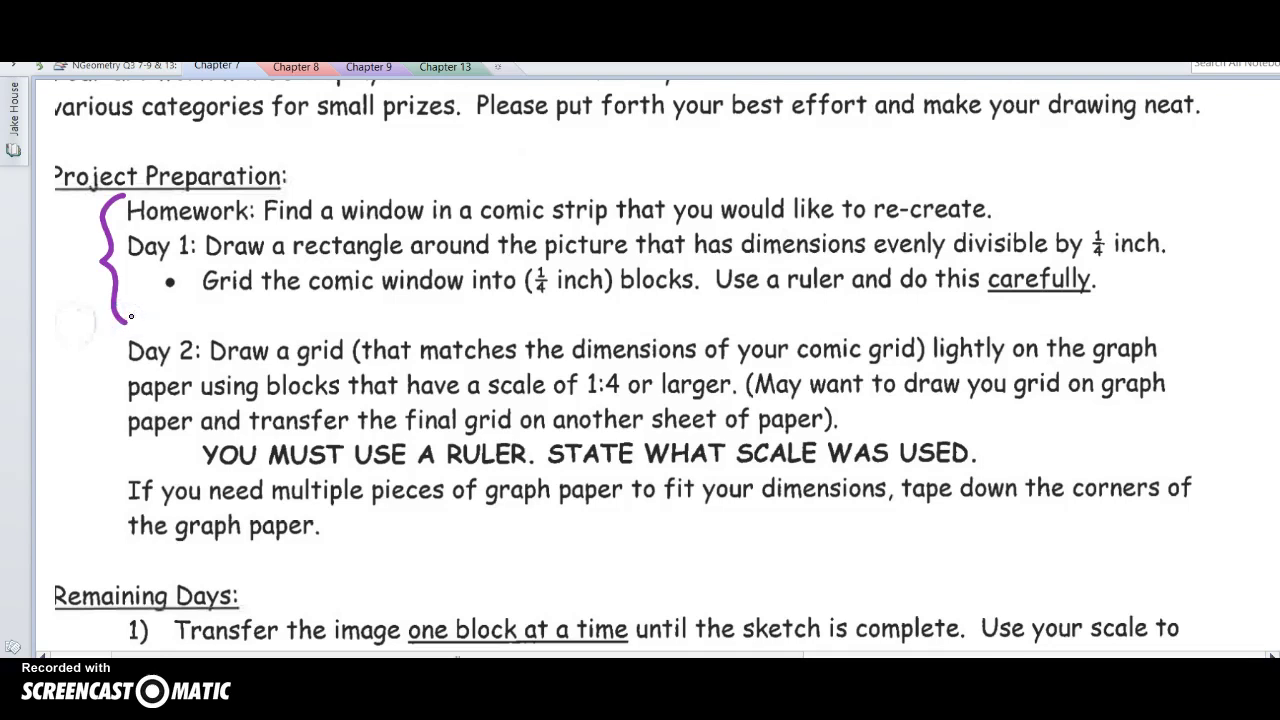
drag(128, 228, 236, 228)
drag(343, 230, 420, 230)
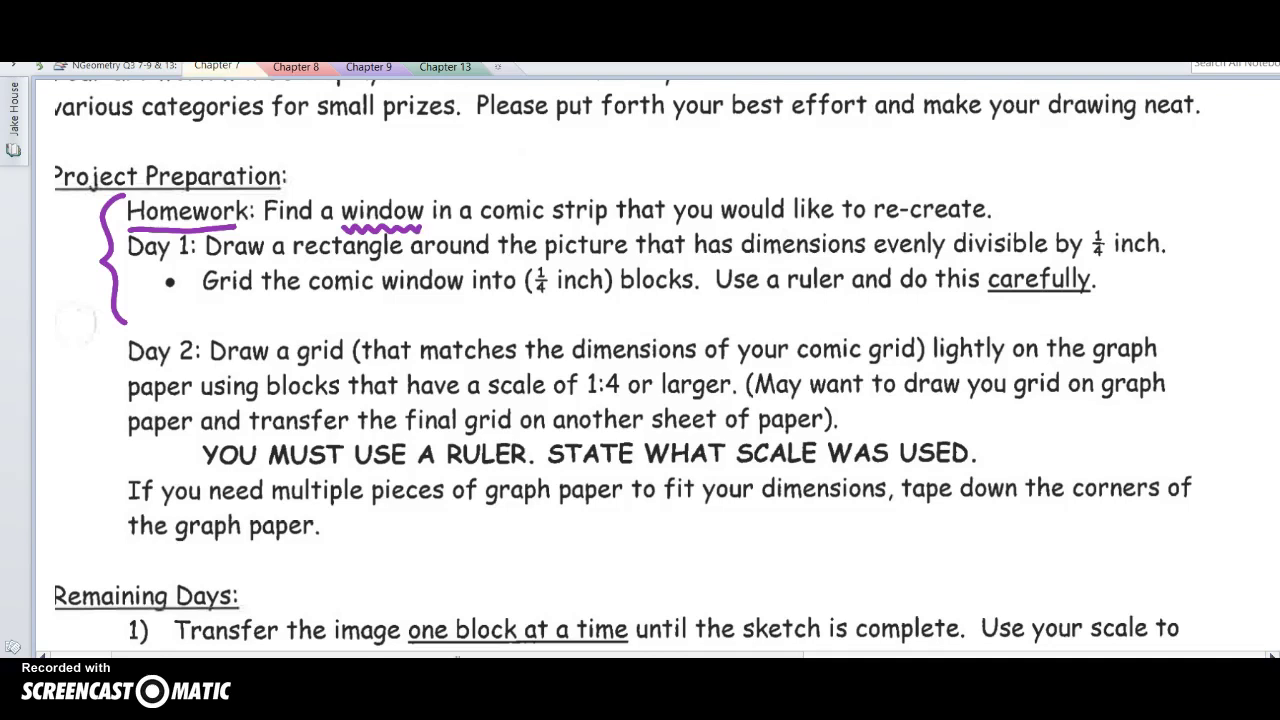
Mark up Day 1 in green: underline "Day 1" and "Grid the comic", circle "1/4 inch", and double-underline "ruler"
drag(130, 269, 180, 265)
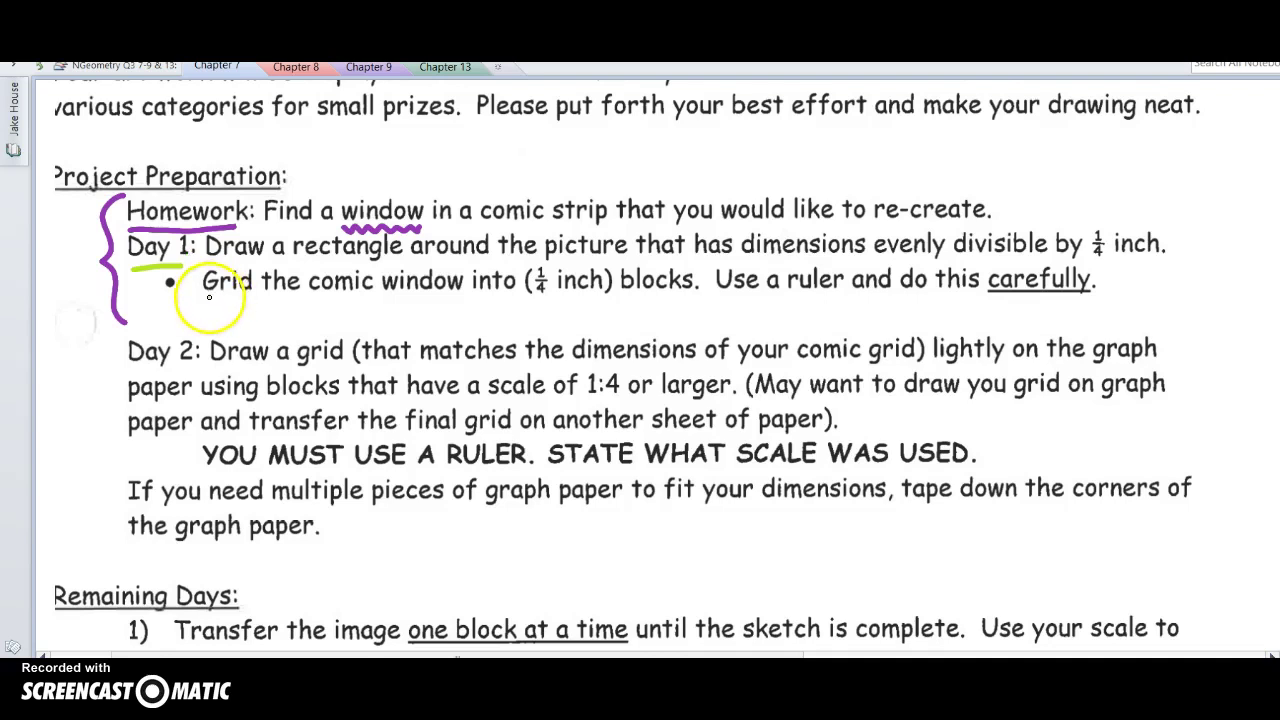
drag(201, 300, 355, 304)
mouse_move(545, 258)
mouse_down()
mouse_move(524, 290)
mouse_move(605, 295)
mouse_move(580, 250)
mouse_move(541, 304)
mouse_up()
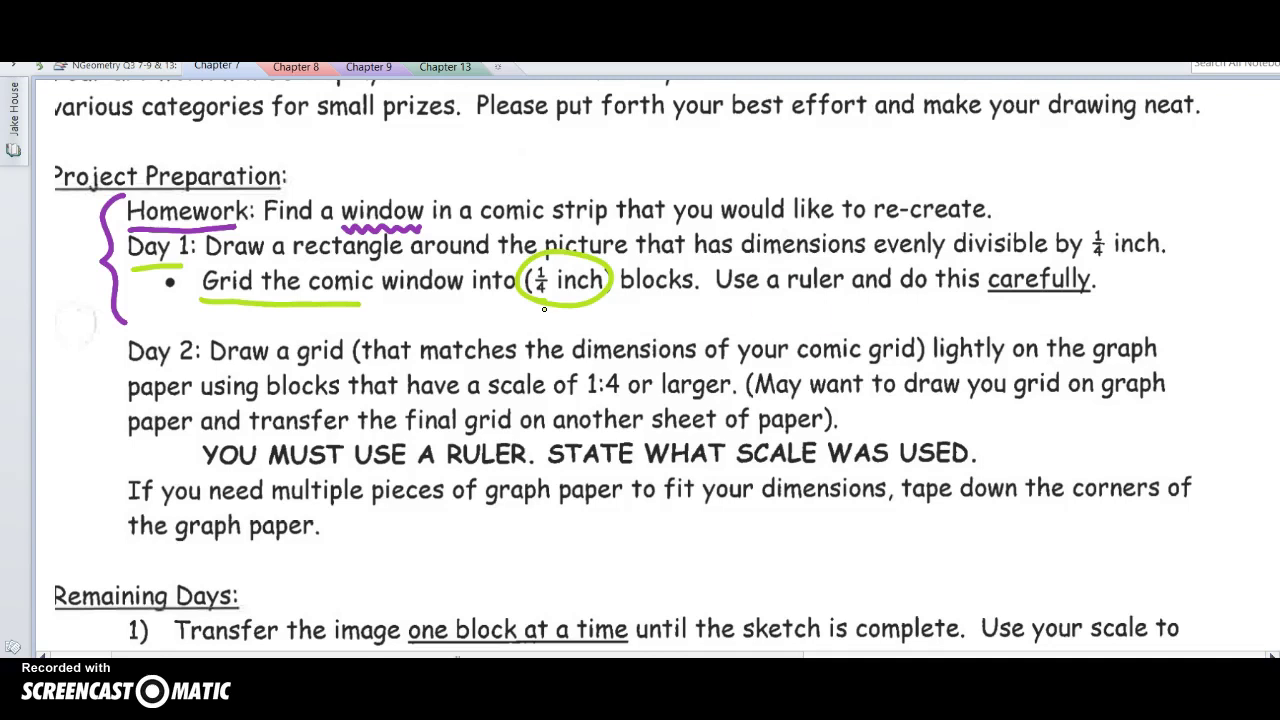
drag(787, 297, 831, 302)
Switch to the Word document with the Garfield comic and expose the full strip around the cropped snowman panel
key(Escape)
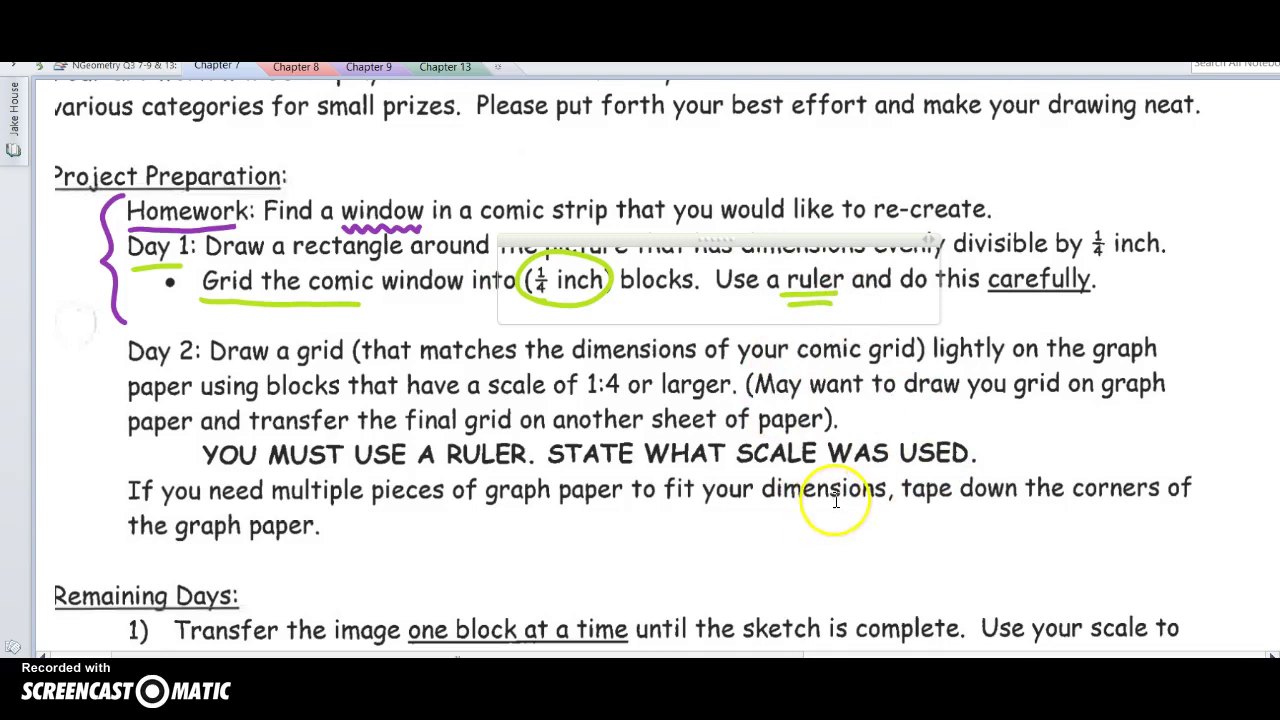
key(super+Tab)
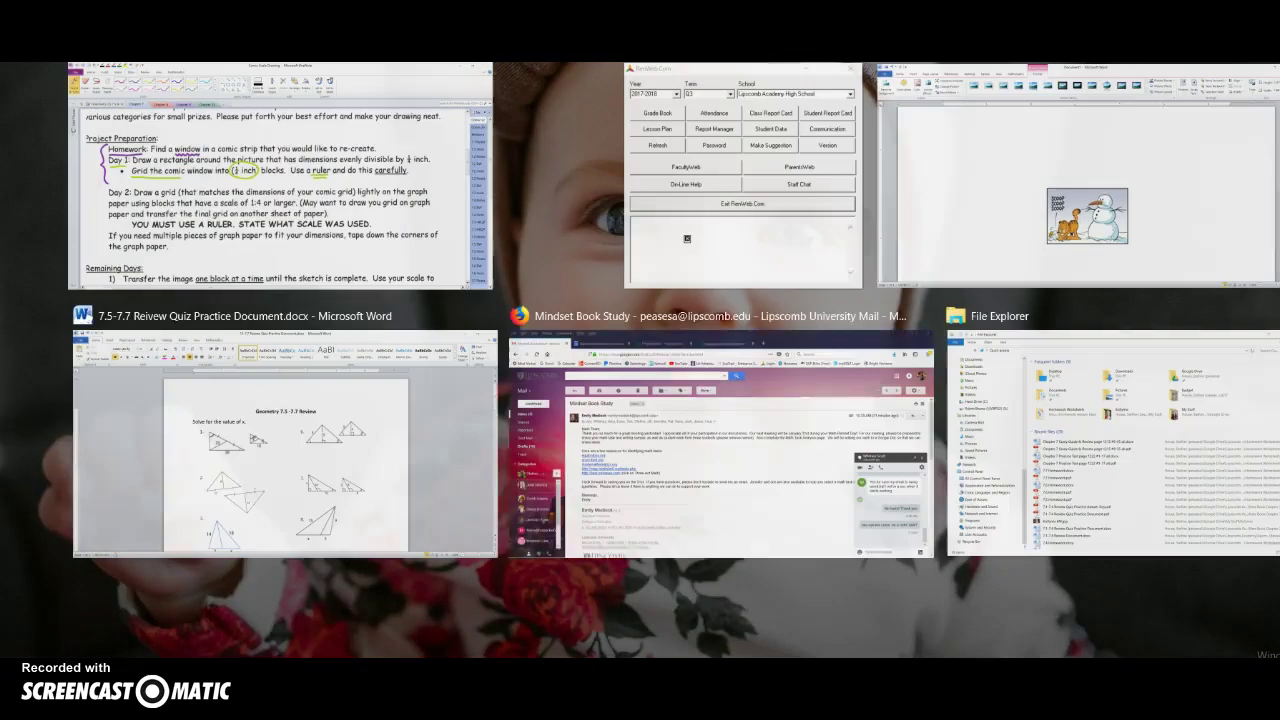
click(999, 215)
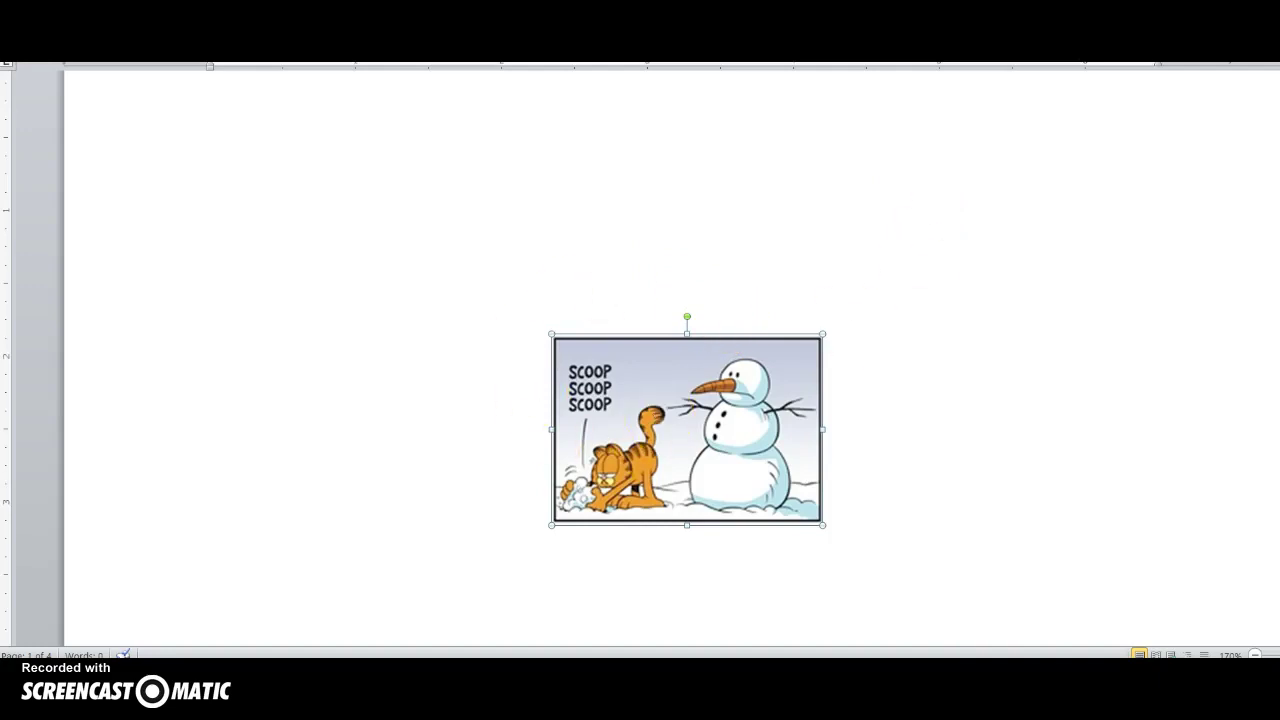
key(ctrl+z)
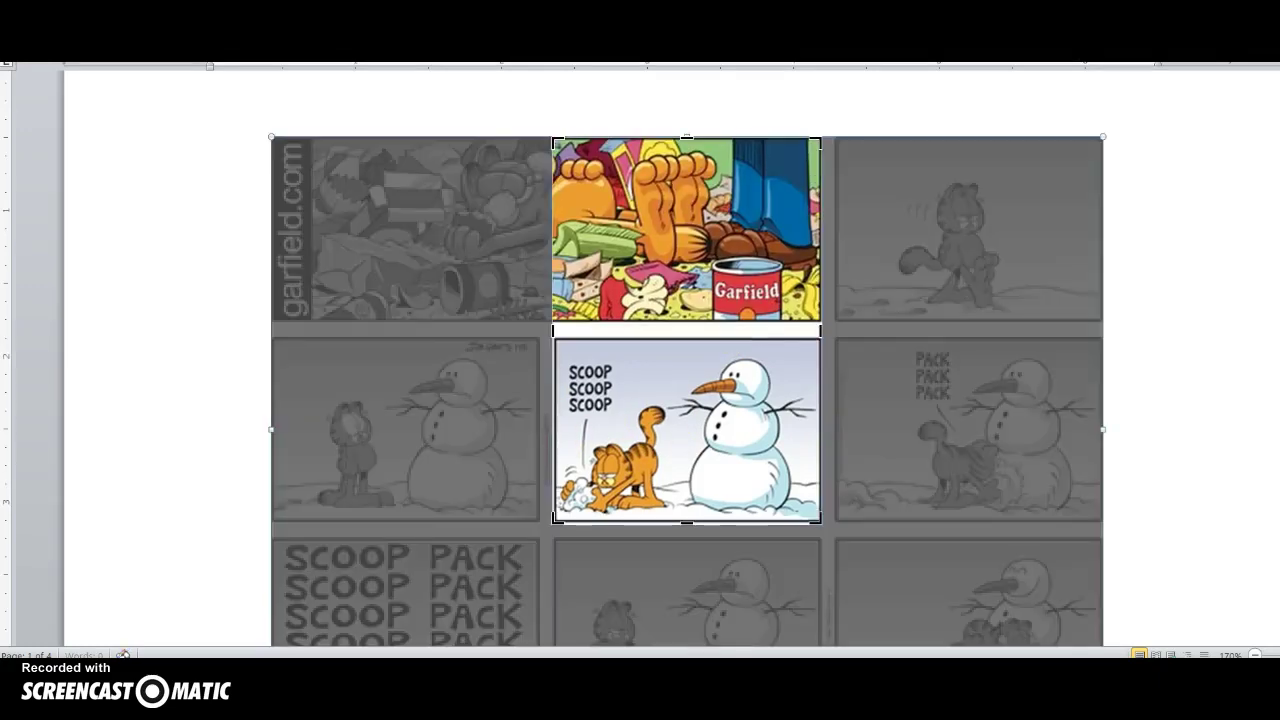
scroll(648, 259, down, 1)
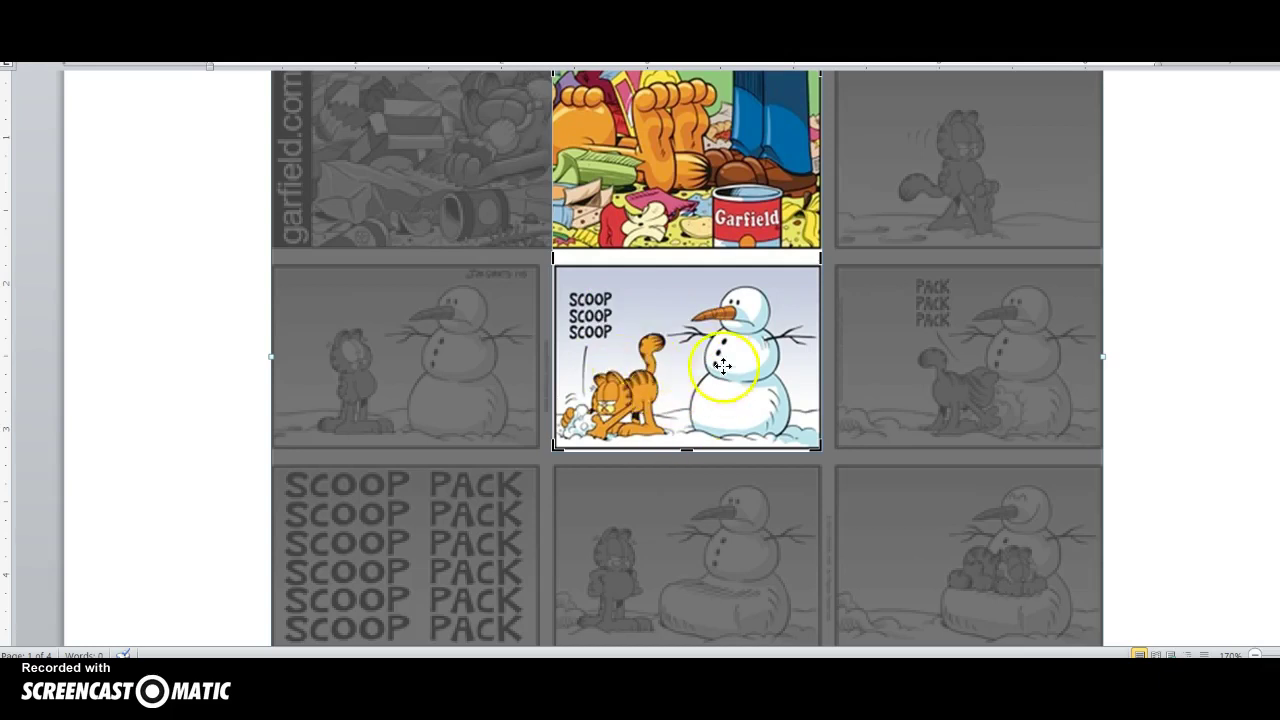
click(621, 323)
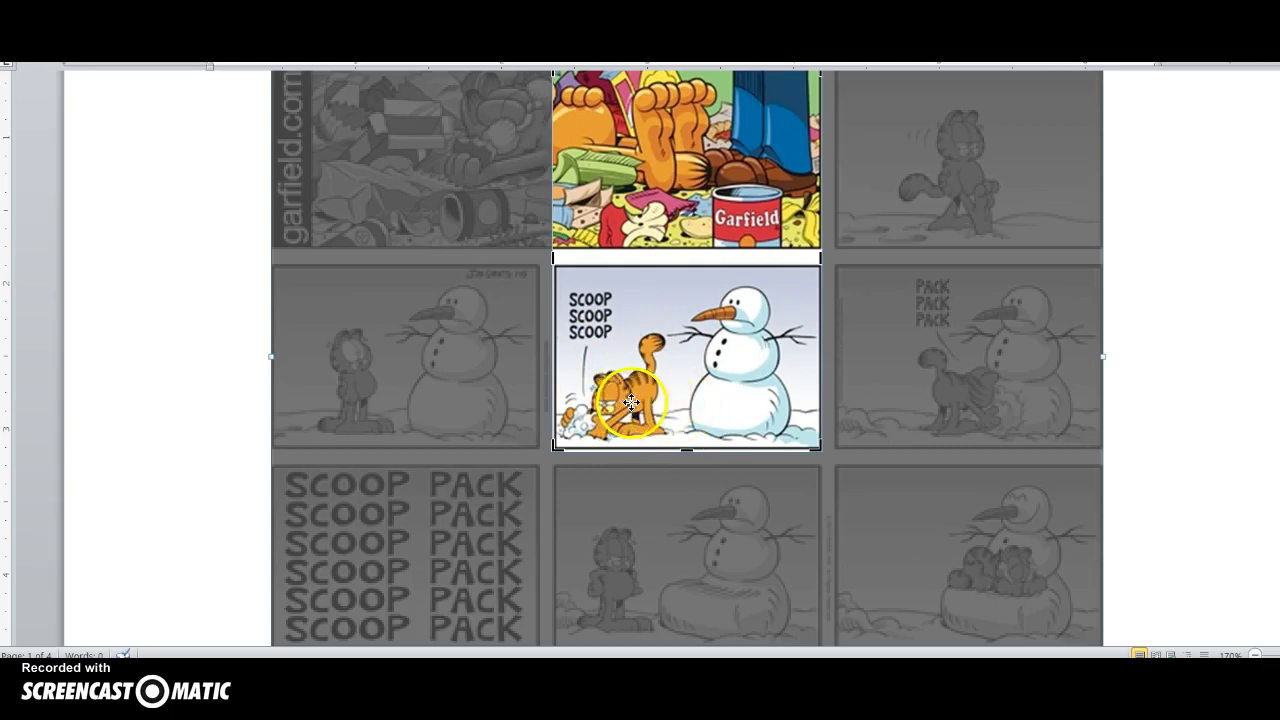
click(1113, 371)
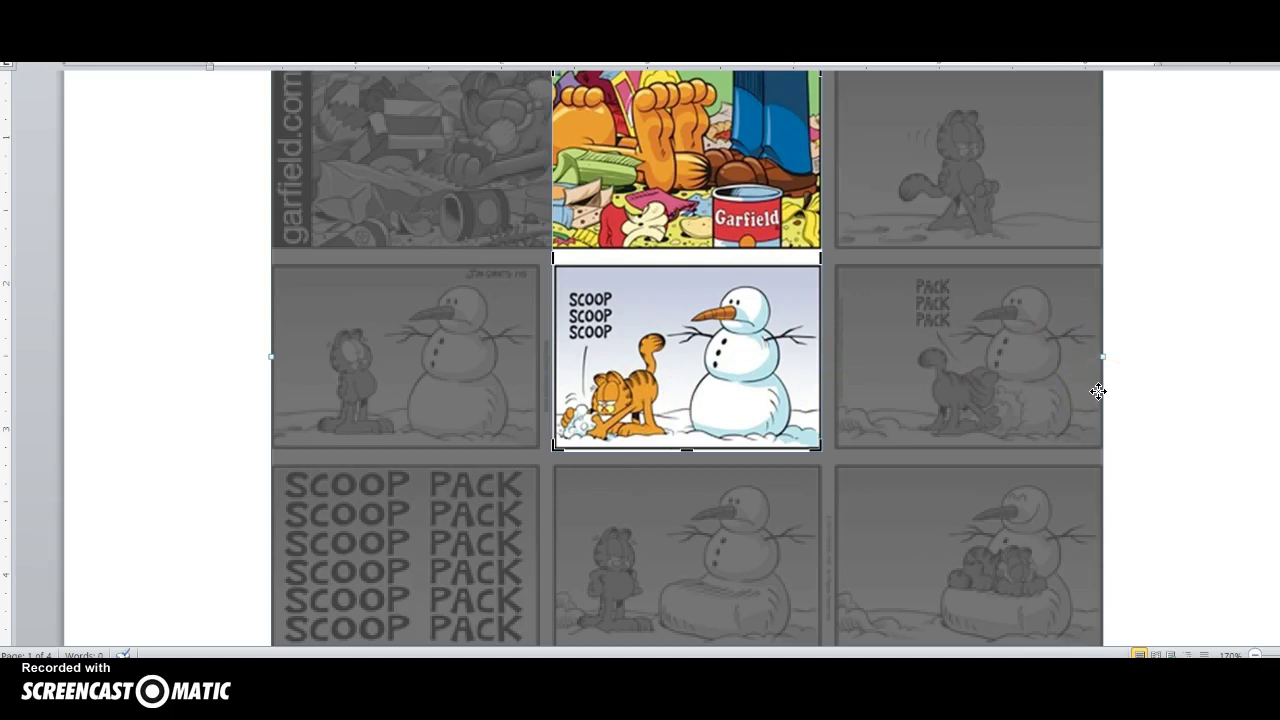
Restore the crop to the single "Scoop" panel with Garfield and the snowman, and leave crop mode
click(857, 417)
key(ctrl+z)
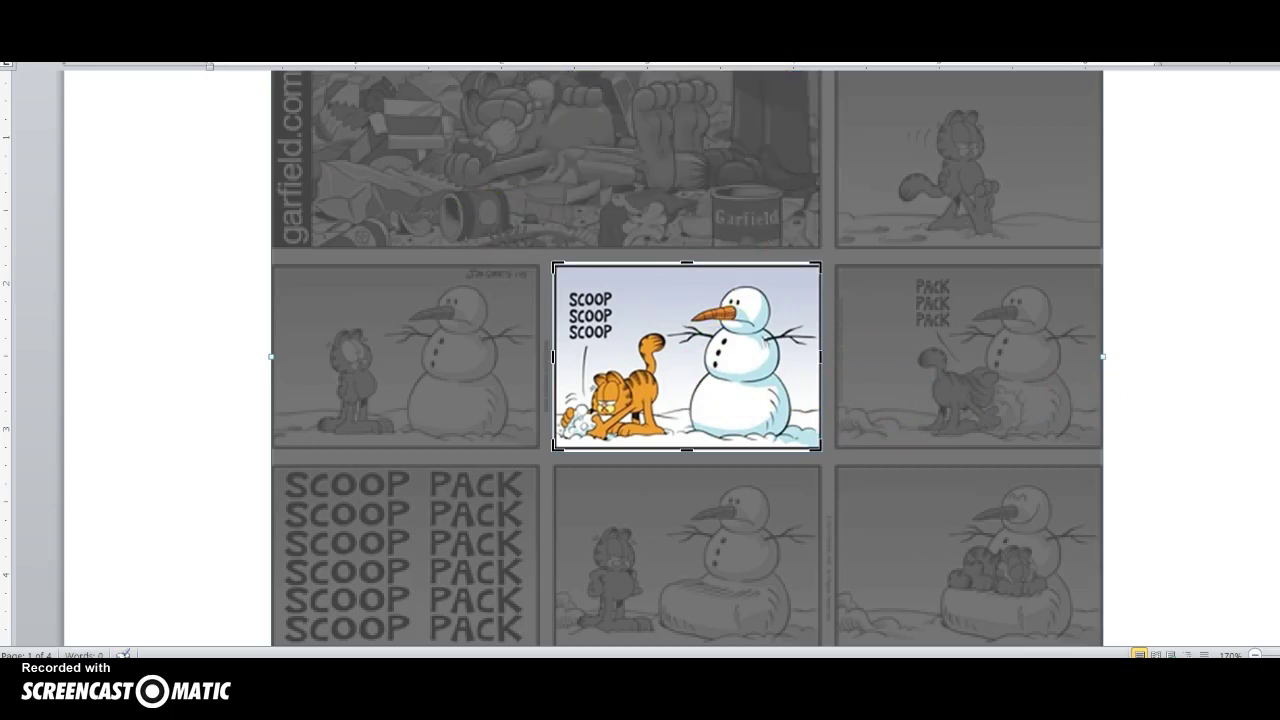
key(Escape)
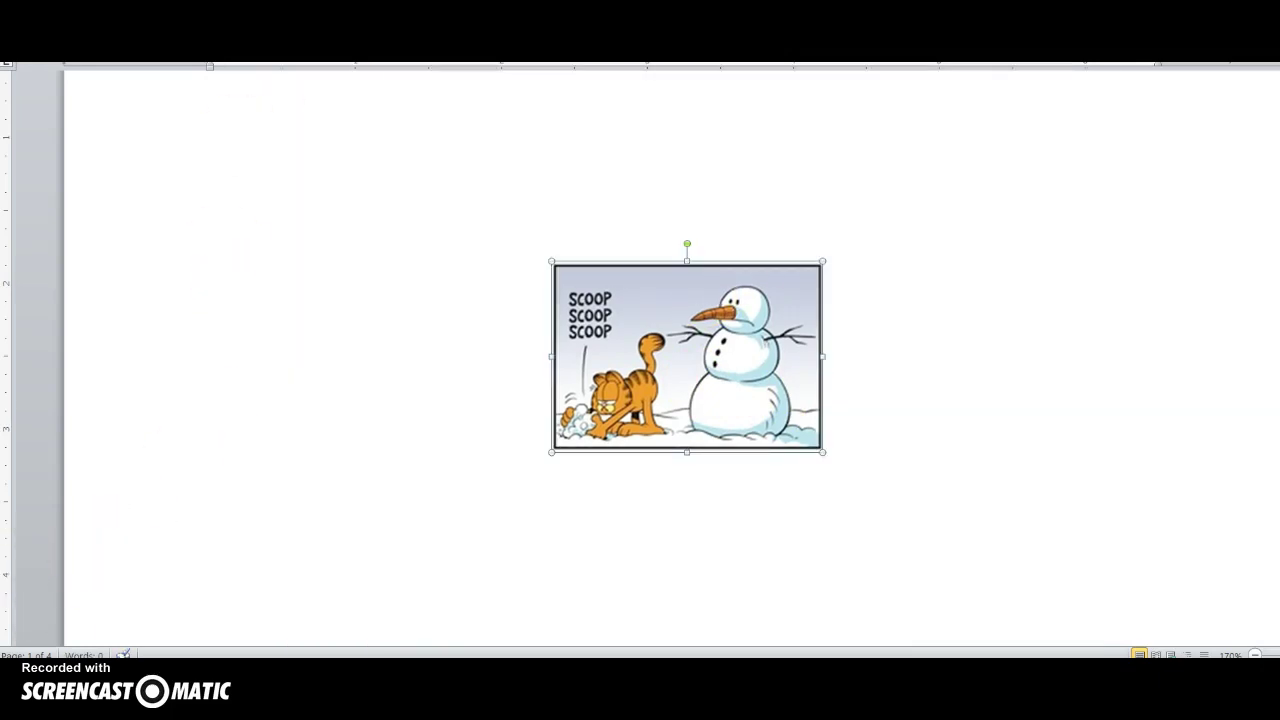
Switch back to OneNote, open the Comic Example page, and label one grid block "1/4 in." in green on empty grid space
key(super+Tab)
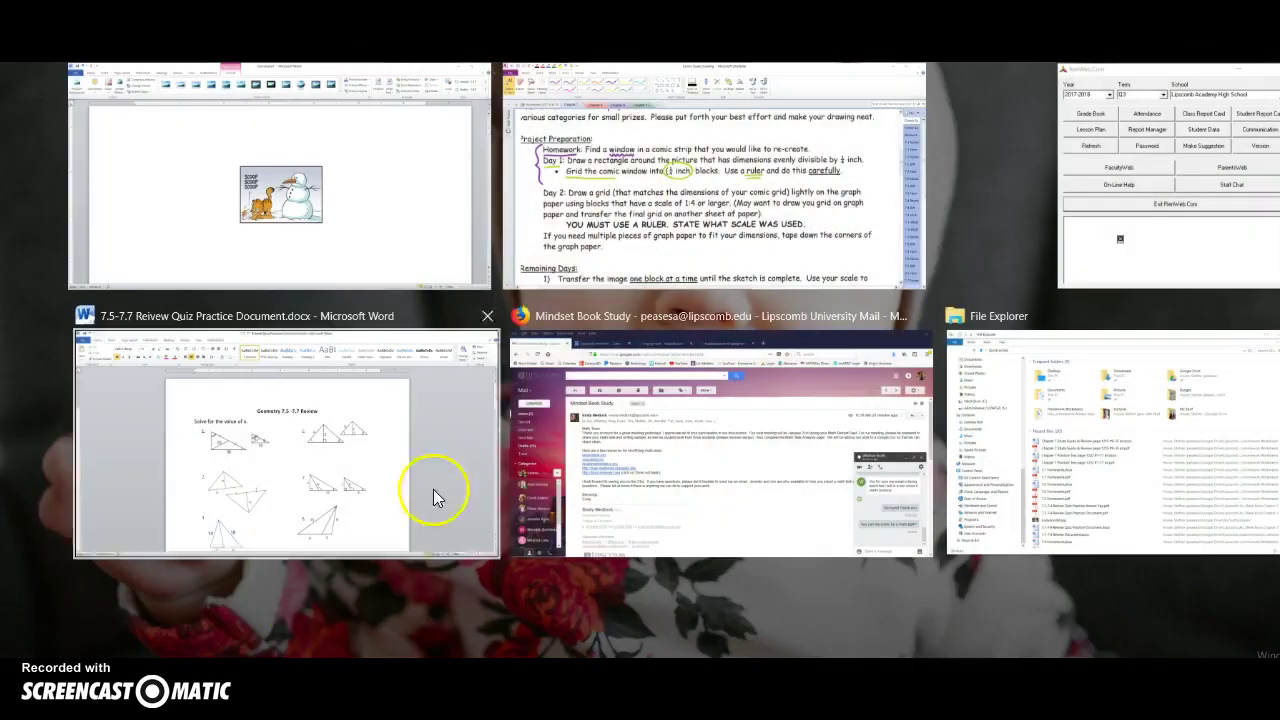
click(702, 218)
click(1279, 151)
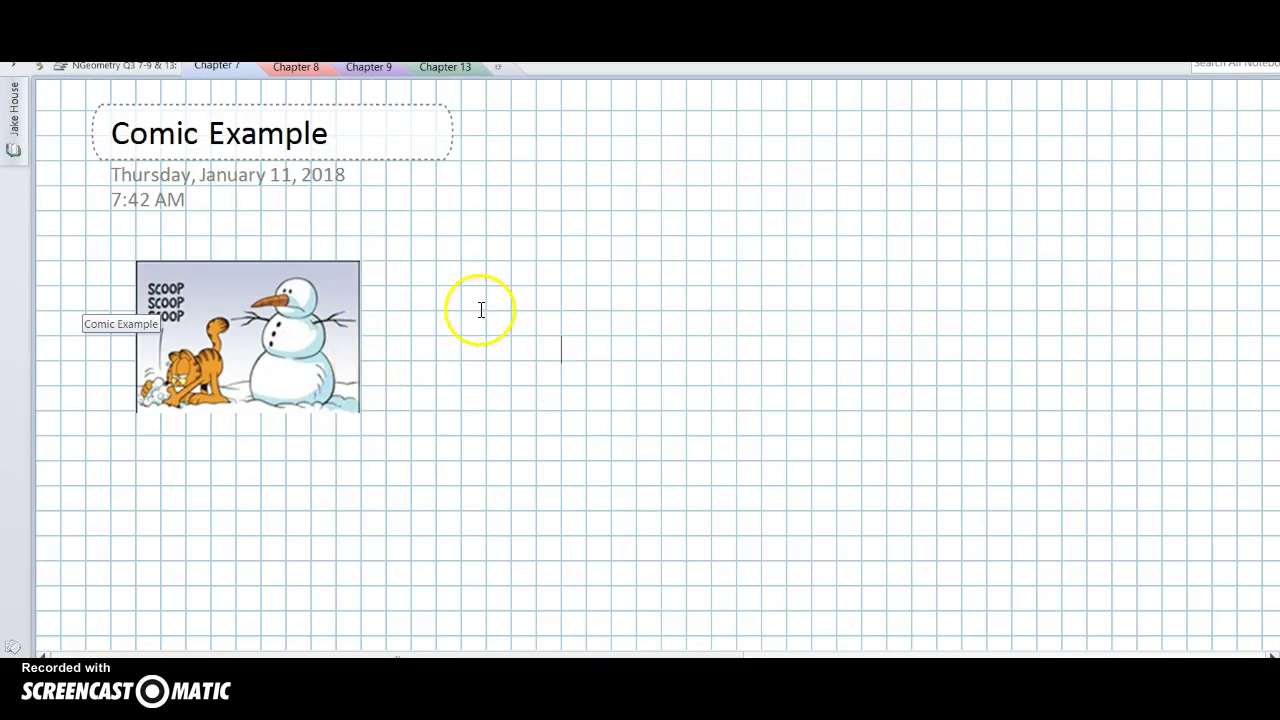
mouse_move(736, 162)
mouse_down()
mouse_move(761, 184)
mouse_move(742, 221)
mouse_move(762, 205)
mouse_move(762, 221)
mouse_move(774, 200)
mouse_move(804, 216)
mouse_up()
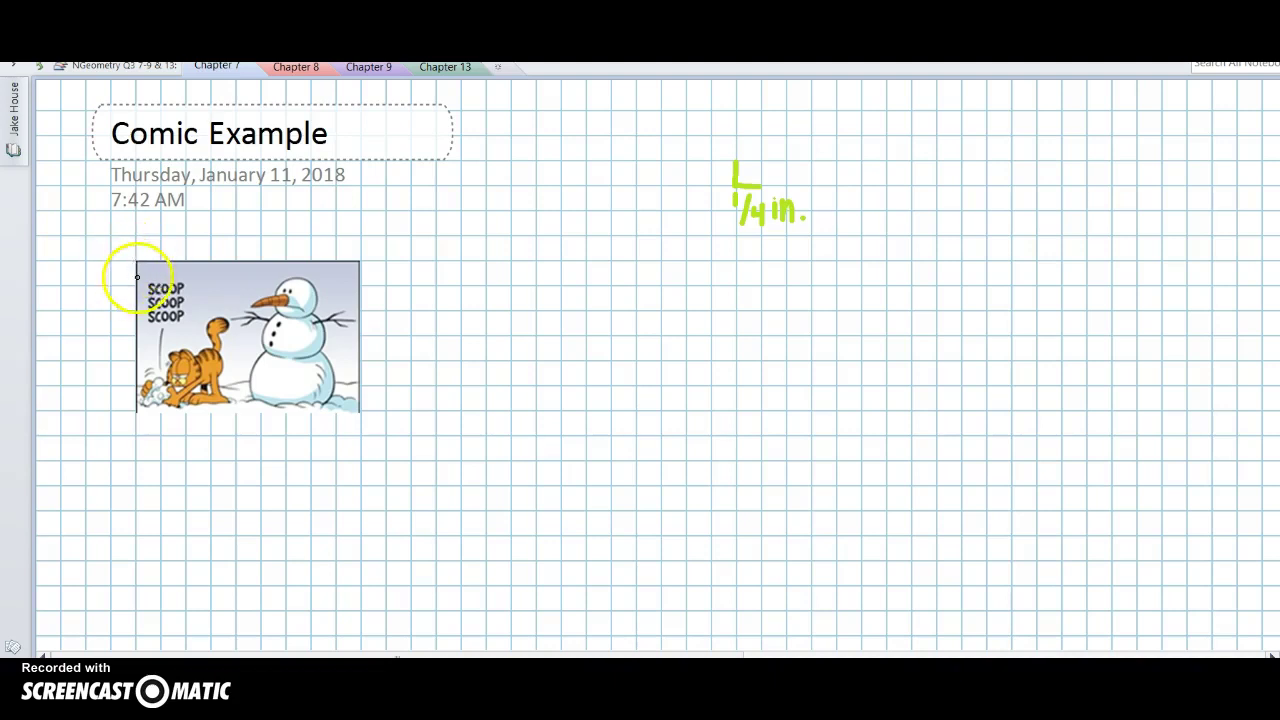
Trace the two upper corners of the comic panel in dark blue along the page's grid lines
drag(137, 264, 137, 314)
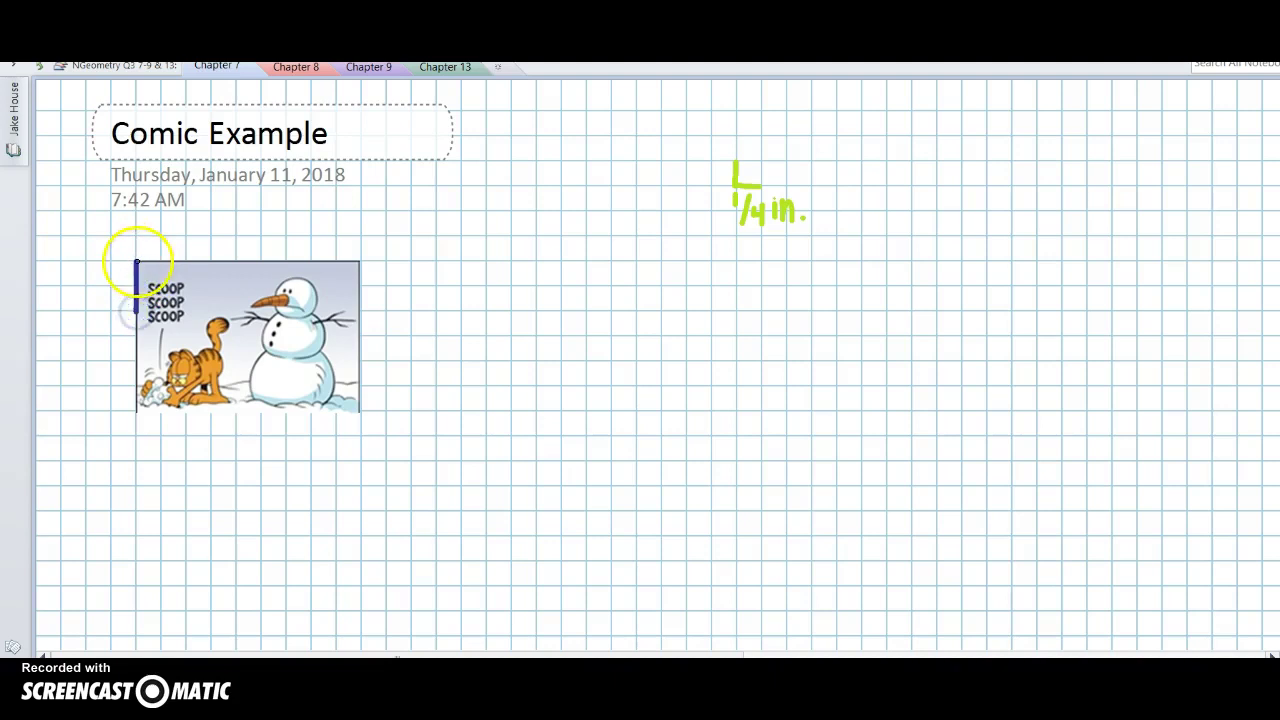
drag(136, 262, 171, 262)
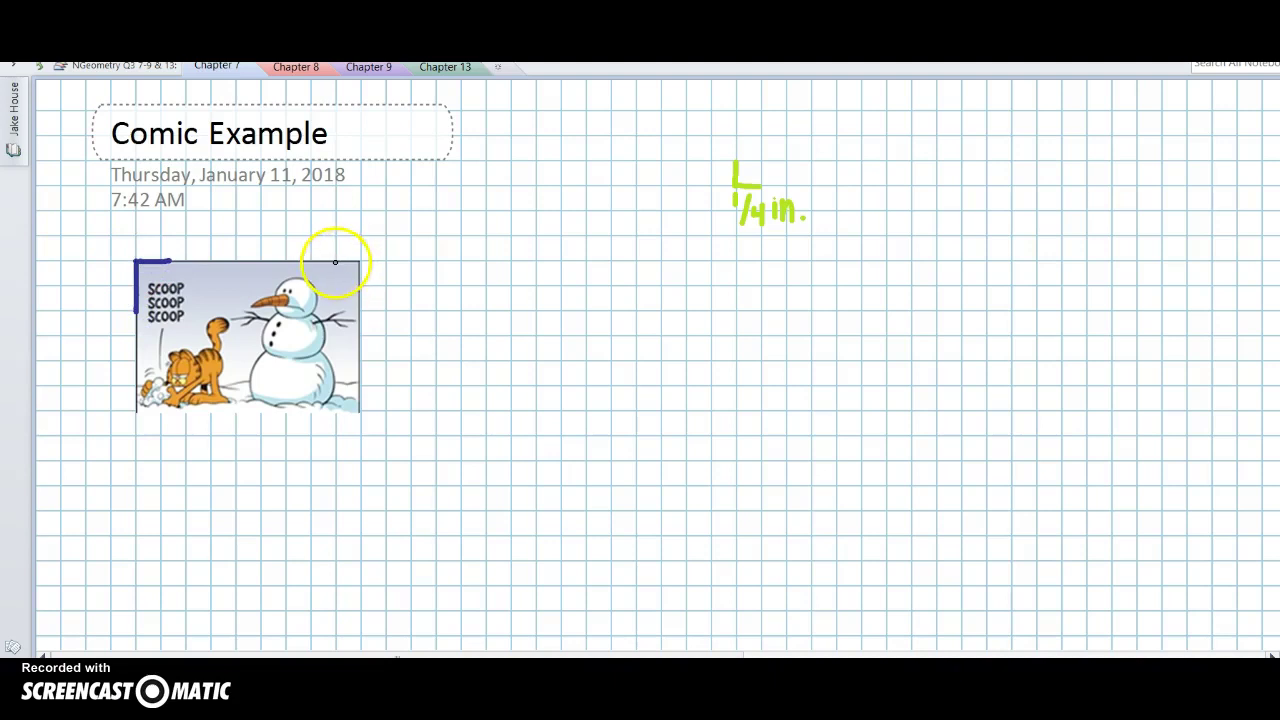
mouse_move(335, 262)
mouse_down()
mouse_move(358, 263)
mouse_move(359, 286)
mouse_up()
mouse_move(338, 262)
mouse_down()
mouse_move(376, 265)
mouse_move(373, 340)
mouse_up()
key(ctrl+z)
key(ctrl+z)
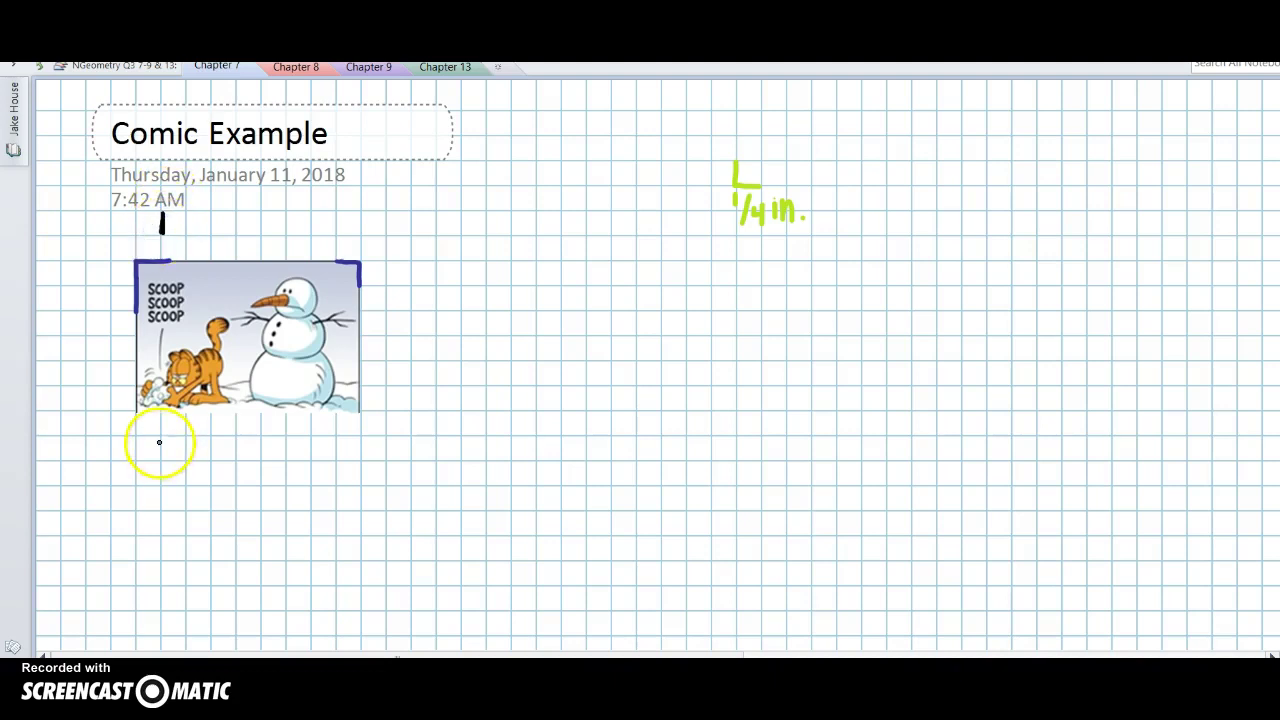
Draw four black vertical lines through the comic panel at one-block spacing, and add tick marks above it for the next four columns
drag(160, 442, 160, 454)
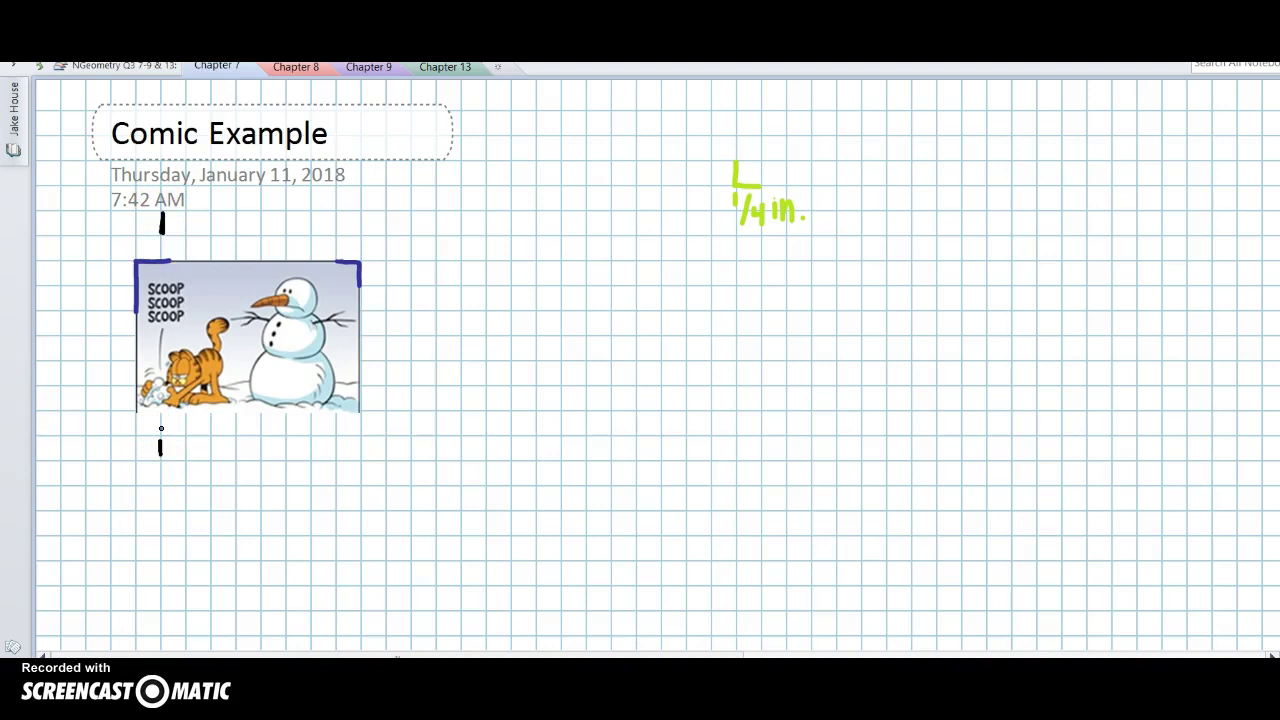
drag(163, 215, 161, 453)
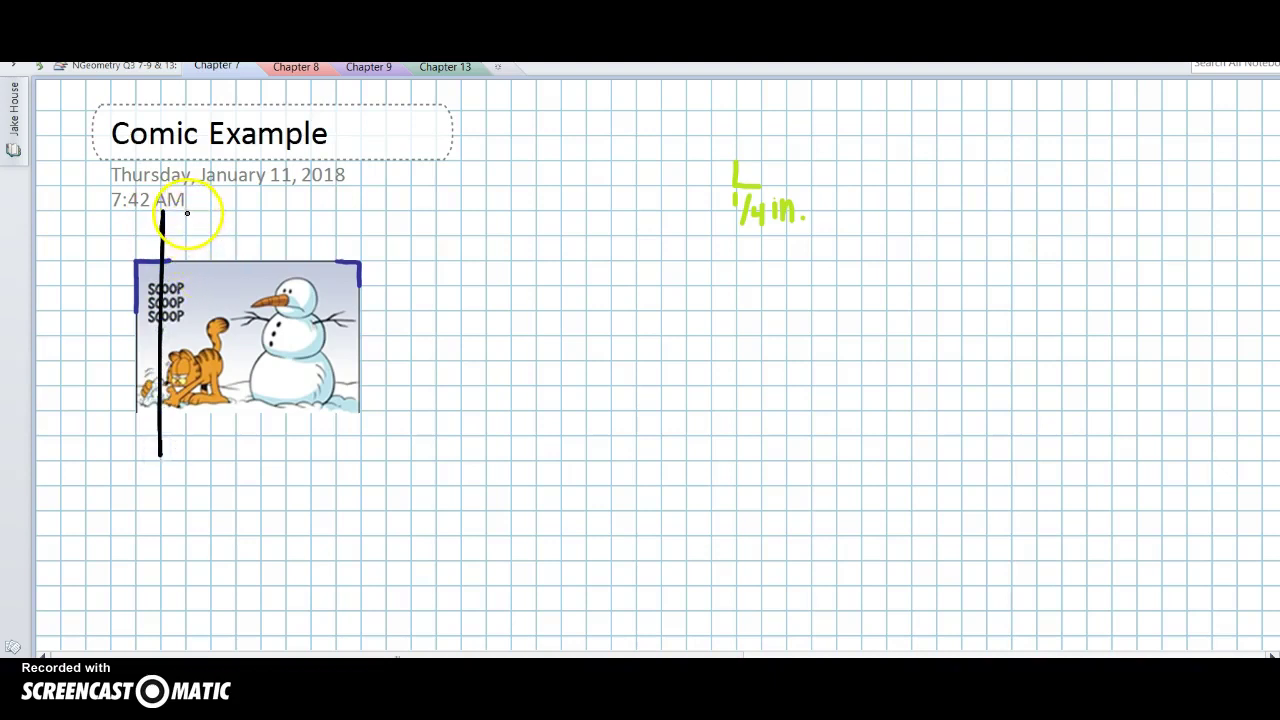
drag(186, 210, 186, 455)
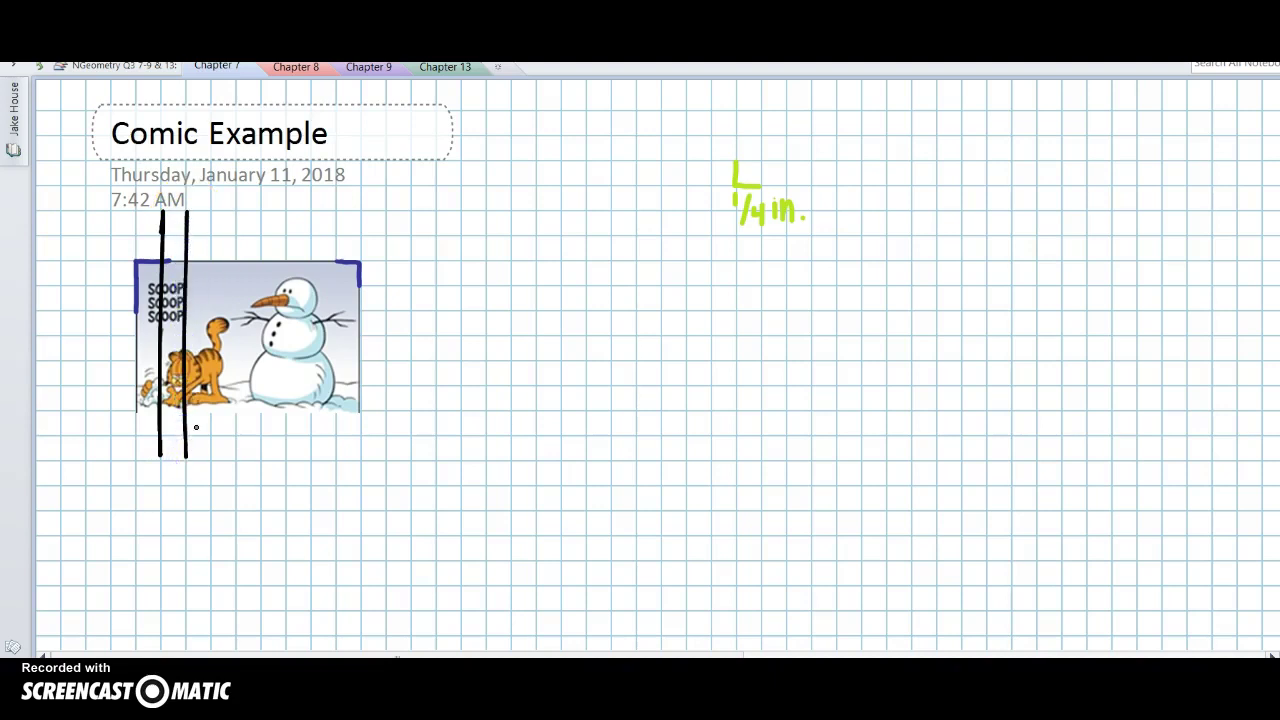
drag(209, 211, 209, 460)
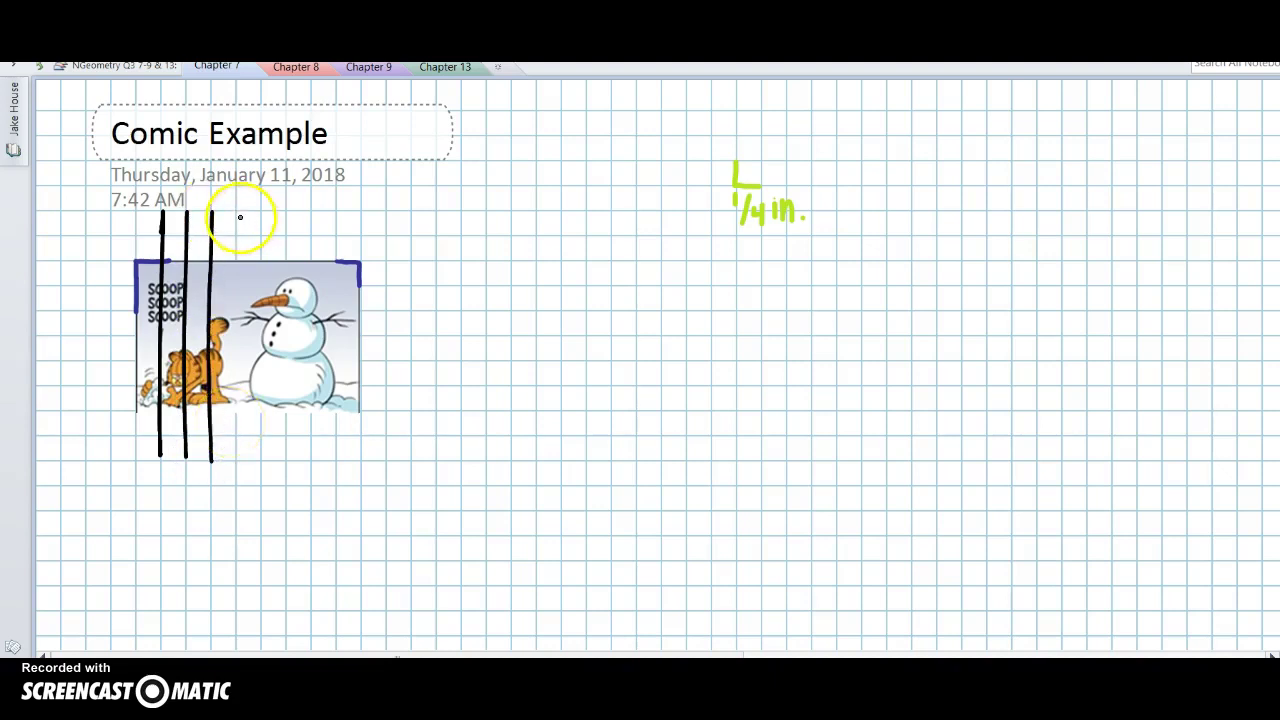
drag(236, 211, 232, 455)
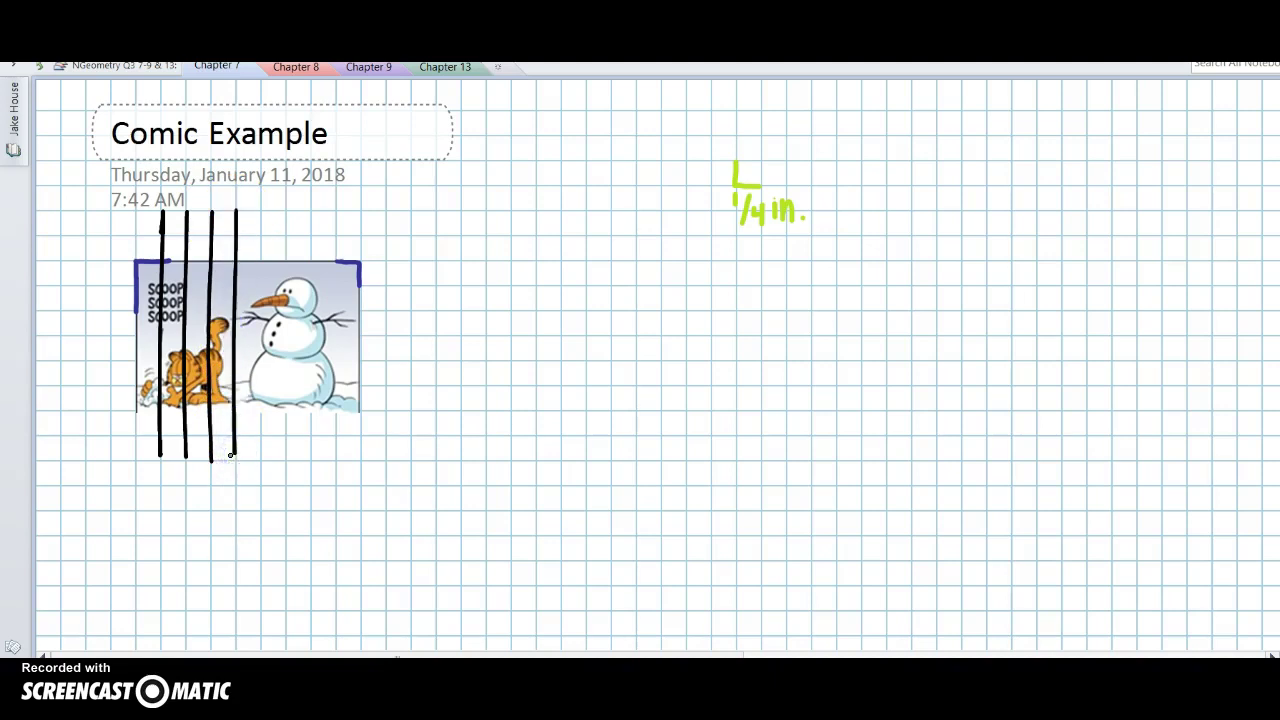
drag(262, 212, 261, 227)
mouse_move(288, 212)
mouse_down()
mouse_move(288, 226)
mouse_move(337, 225)
mouse_up()
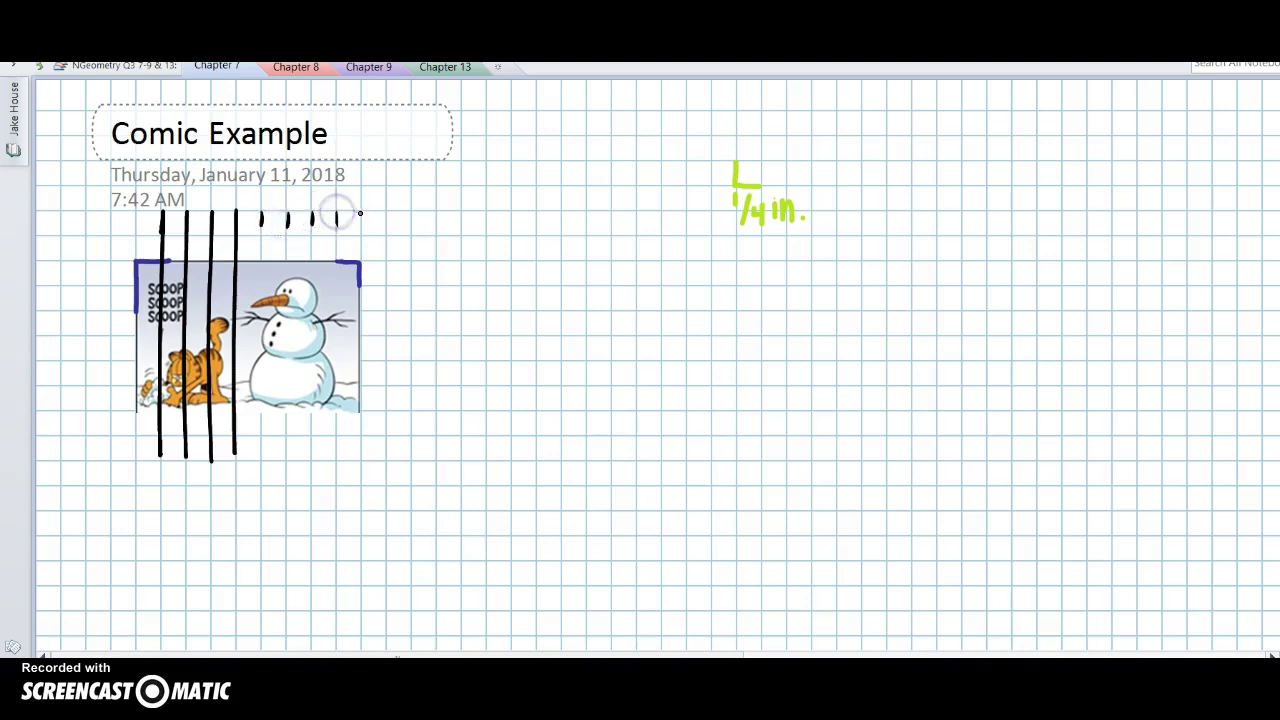
Add row tick marks on both sides of the comic panel, and draw black horizontal lines across it at one-block spacing
drag(85, 260, 96, 260)
drag(404, 260, 424, 261)
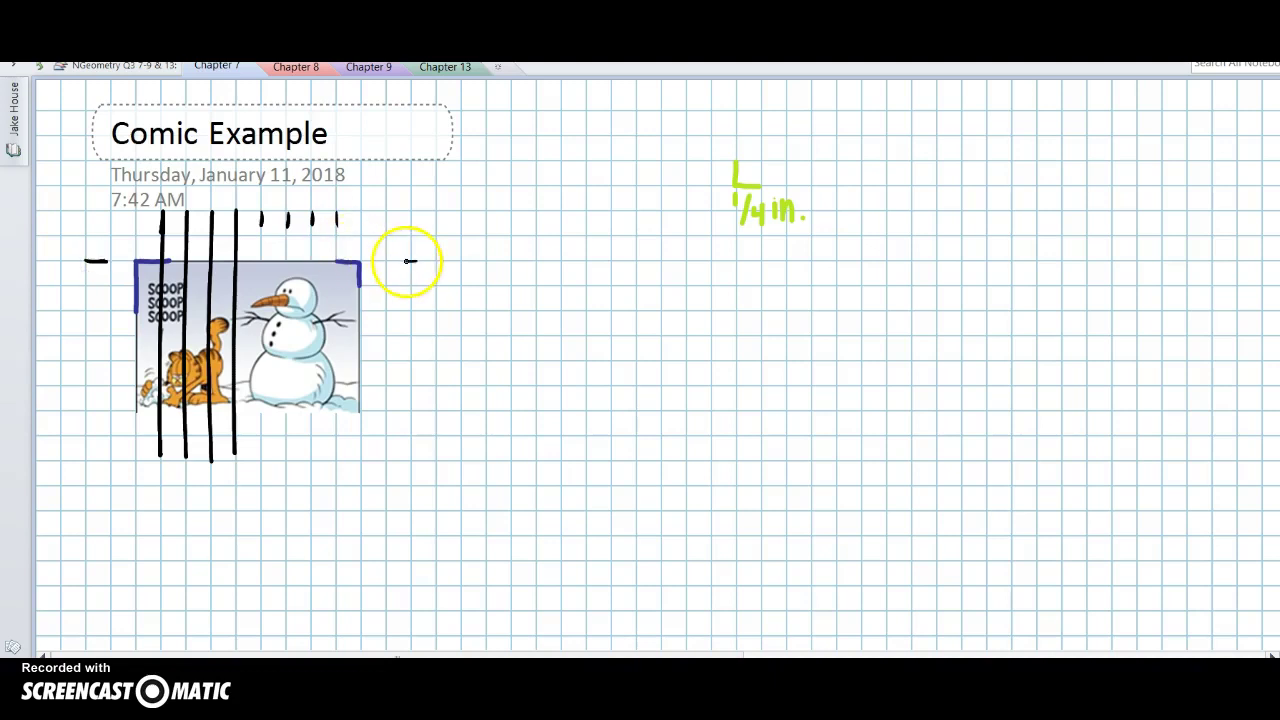
drag(86, 286, 104, 286)
drag(408, 285, 426, 285)
drag(80, 284, 461, 282)
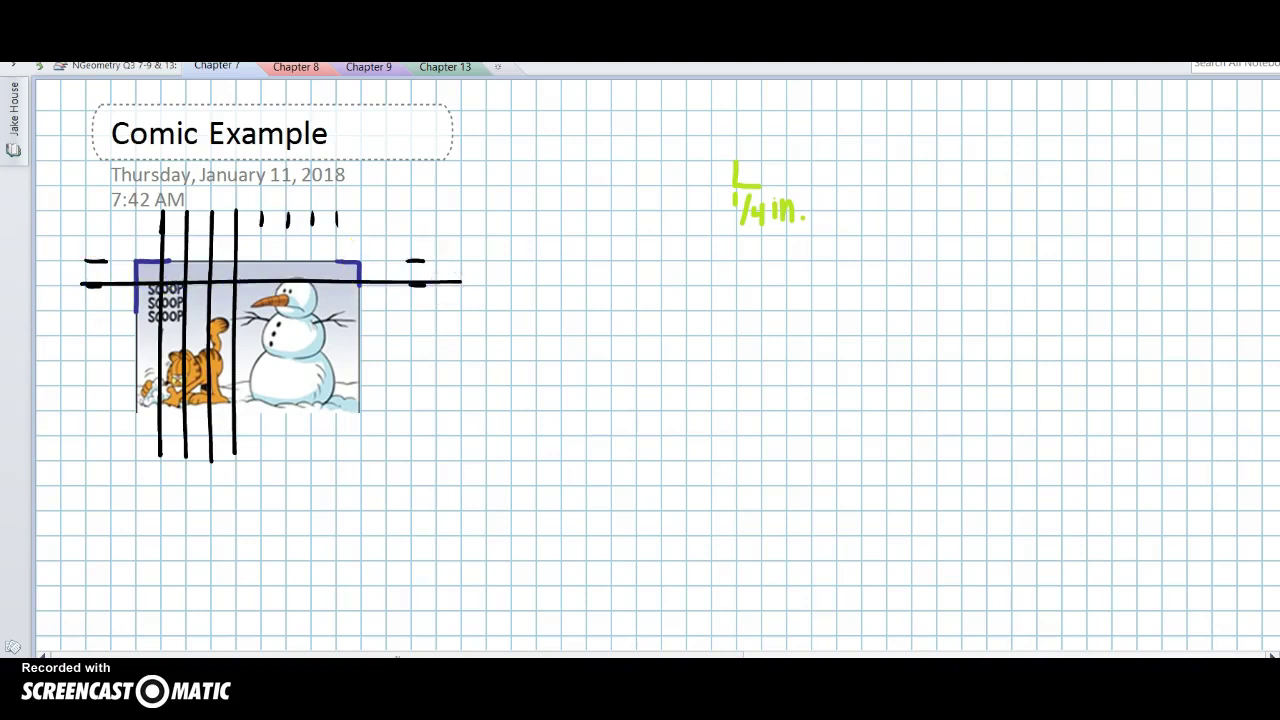
key(ctrl+z)
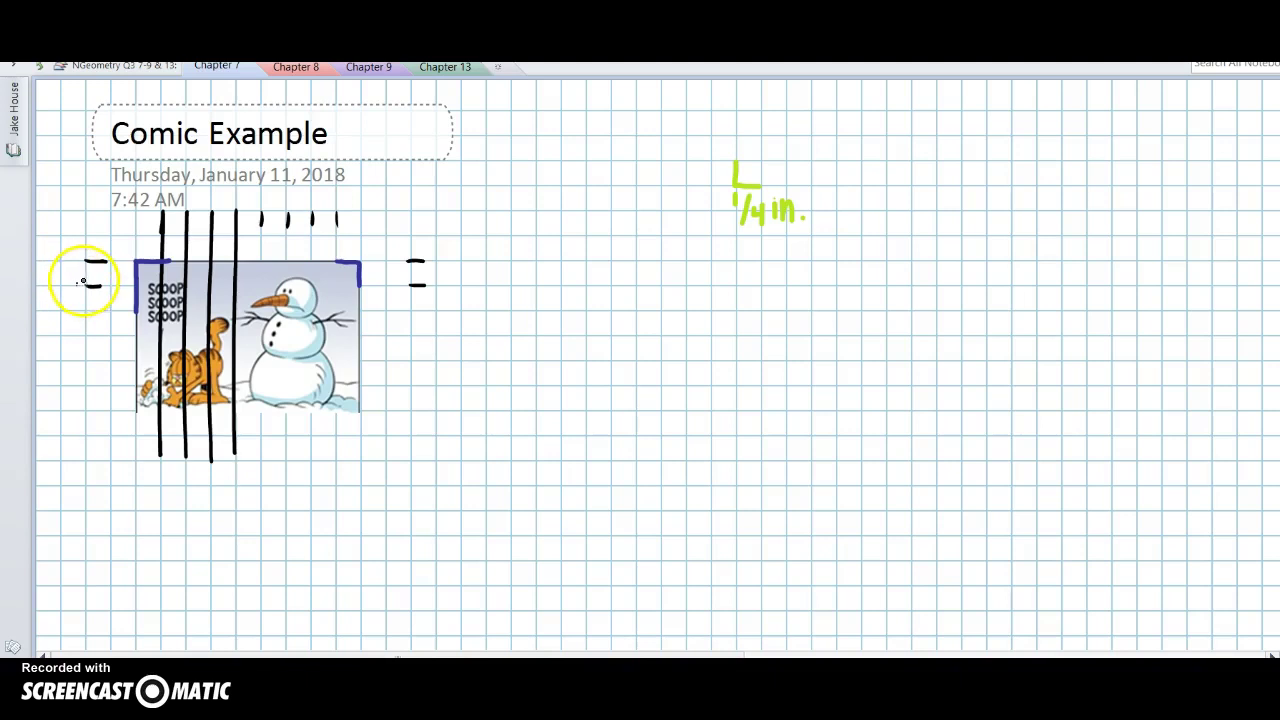
drag(70, 284, 457, 284)
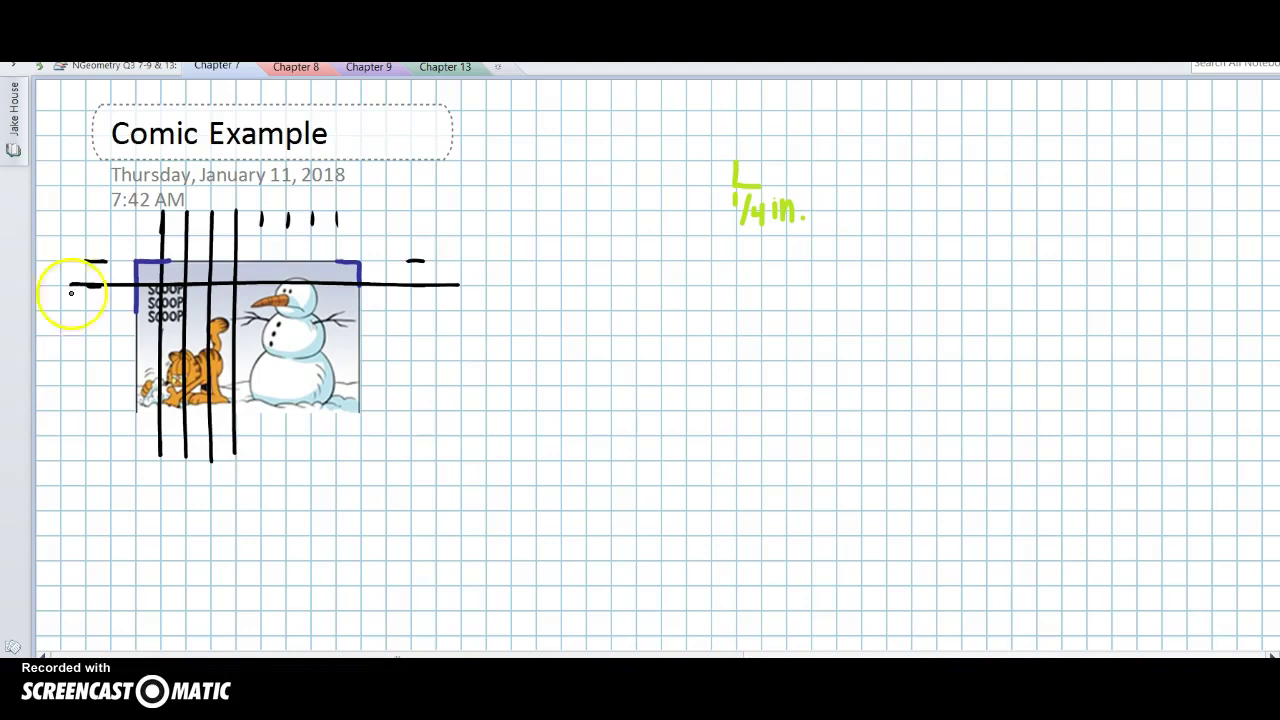
drag(70, 308, 477, 306)
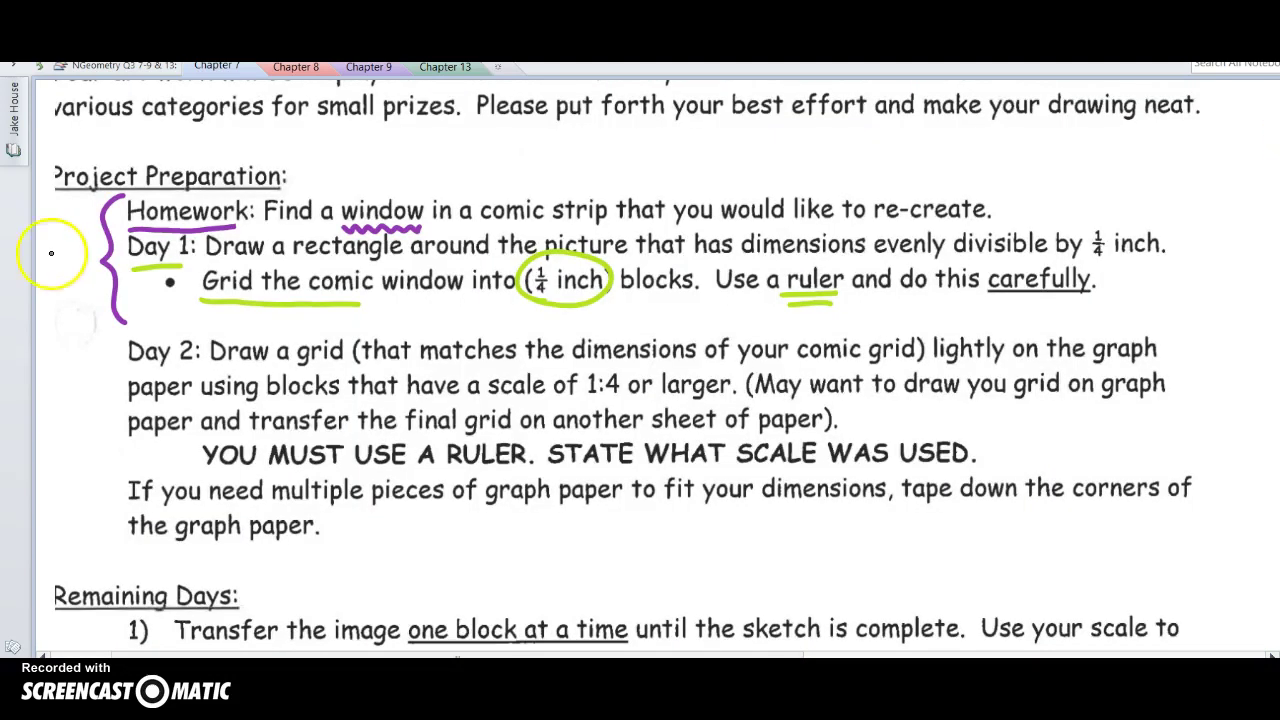
Return to the project instructions page, and draw a black asterisk beside Day 1 with an arrow pointing to Day 2
mouse_move(60, 269)
mouse_down()
mouse_move(87, 266)
mouse_move(80, 323)
mouse_move(114, 357)
mouse_move(112, 346)
mouse_up()
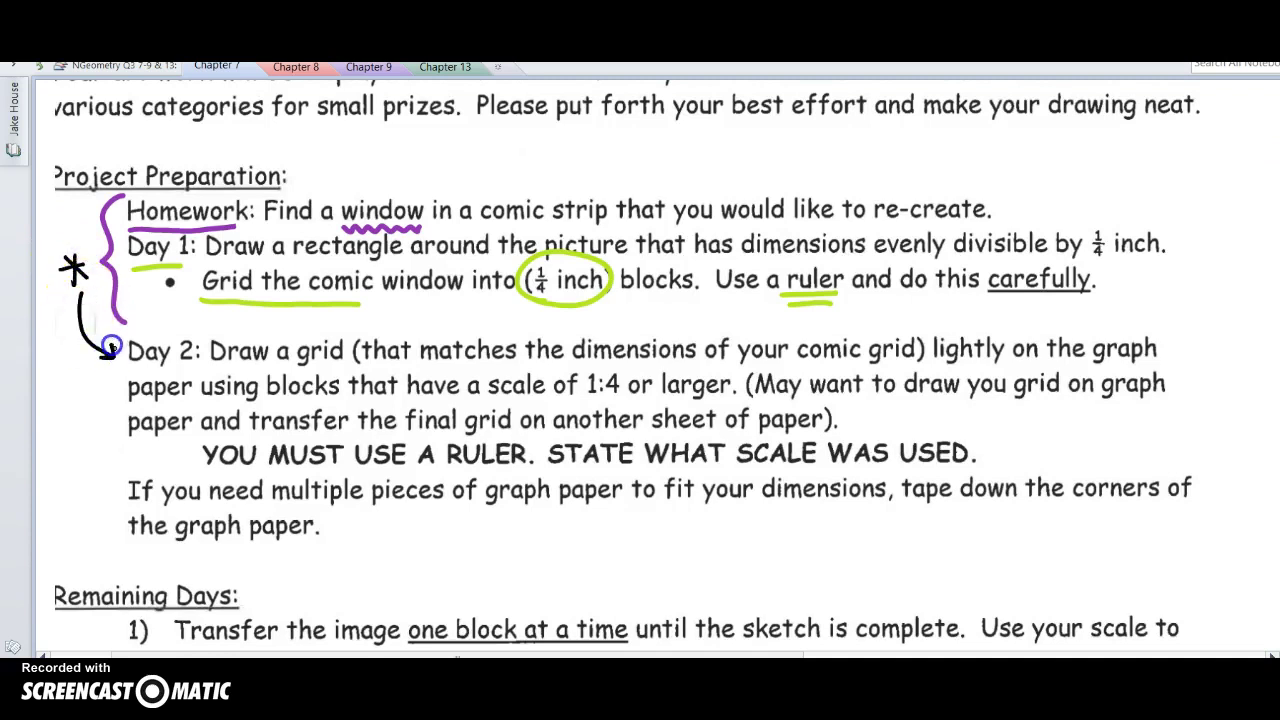